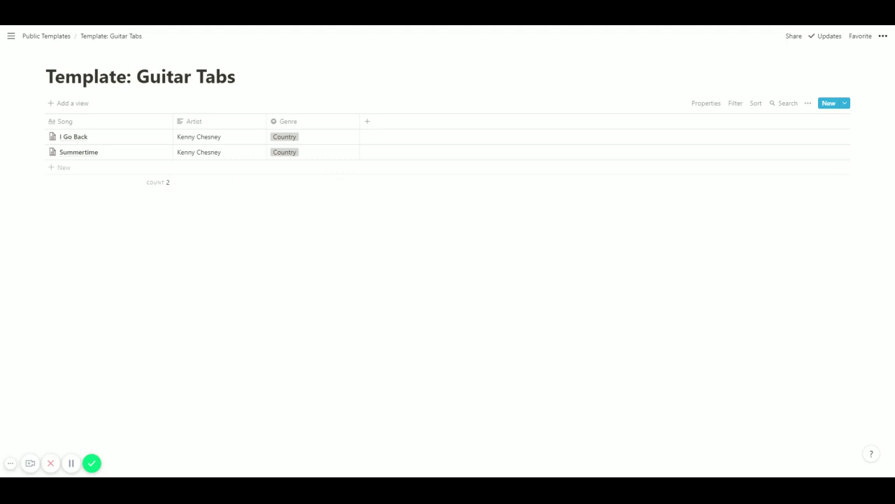
- Add a new row to the Guitar Tabs table titled 'Don't Happen Twice'
click(63, 168)
text(Don't)
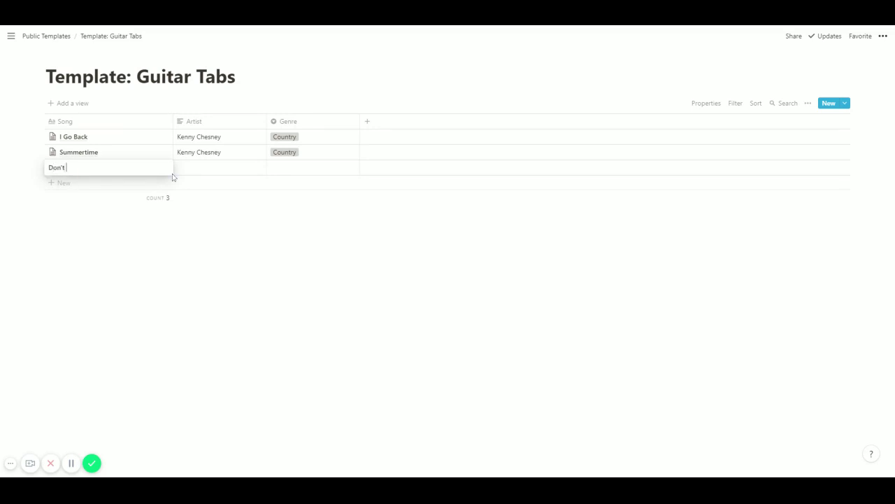
text( Happen Tiw)
key(BackSpace)
key(BackSpace)
text(wice)
key(Escape)
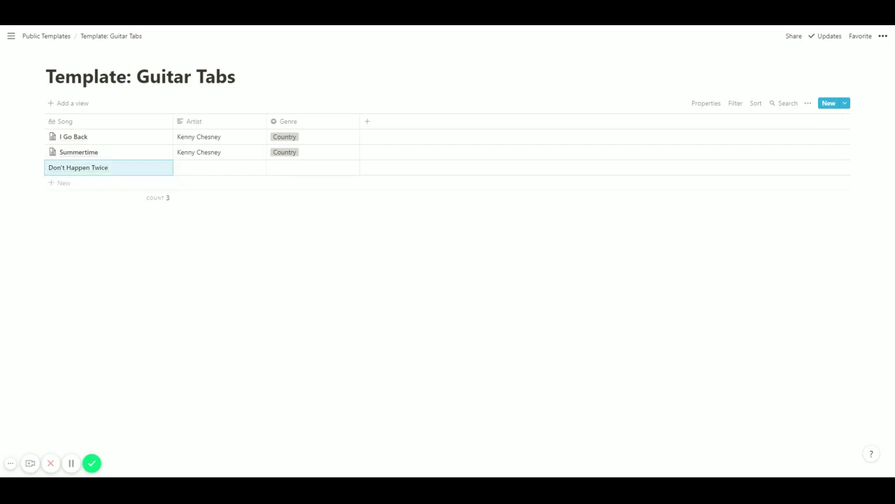
- Set the new song's Artist to Kenny Chesney and Genre to Country
click(197, 172)
text(Kenny C)
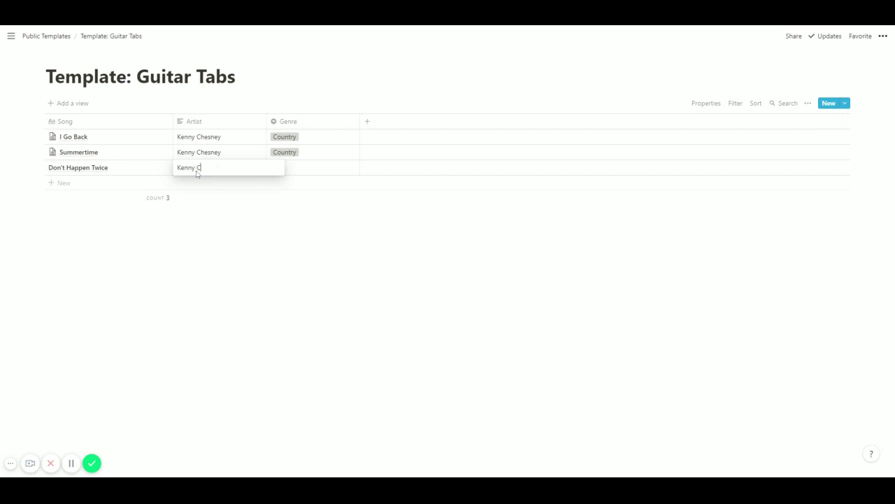
text(hesney)
key(Escape)
click(291, 171)
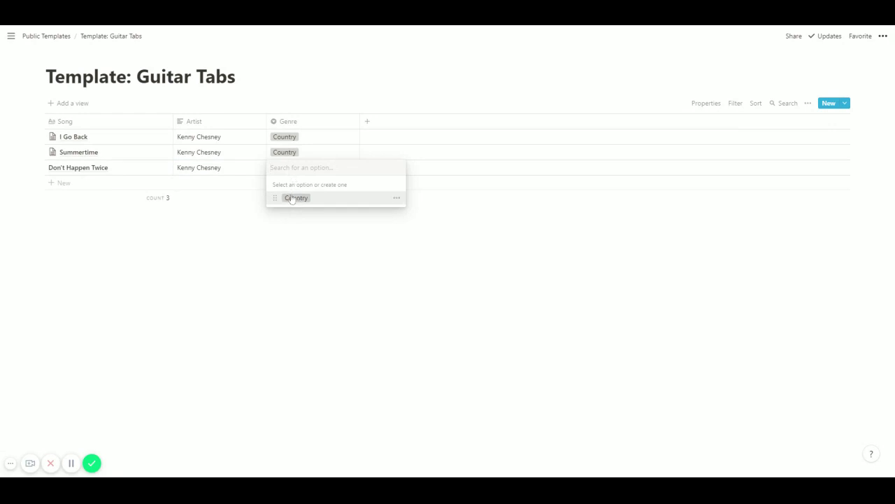
click(293, 198)
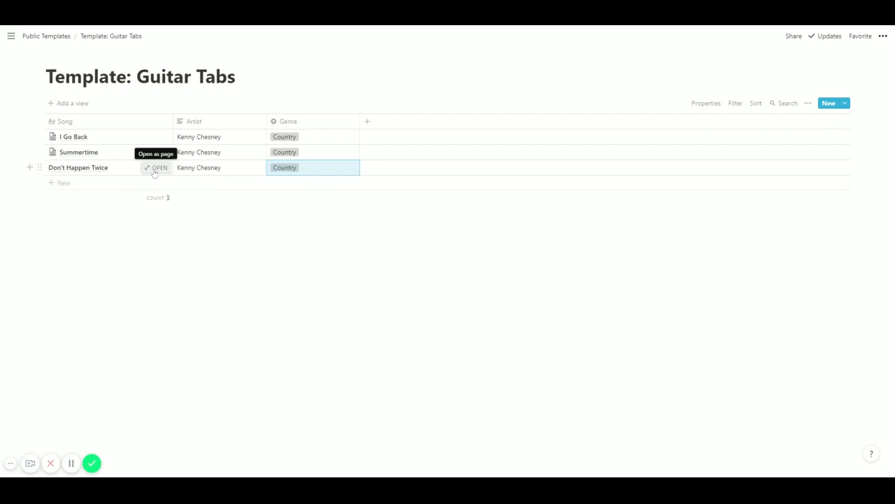
- Paste the copied guitar tab into the Don't Happen Twice page, then close the peek
click(155, 168)
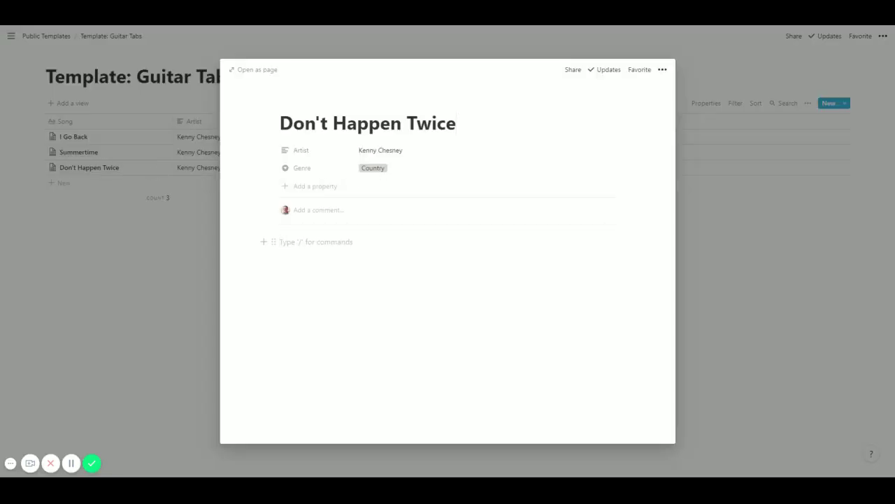
key(ctrl+v)
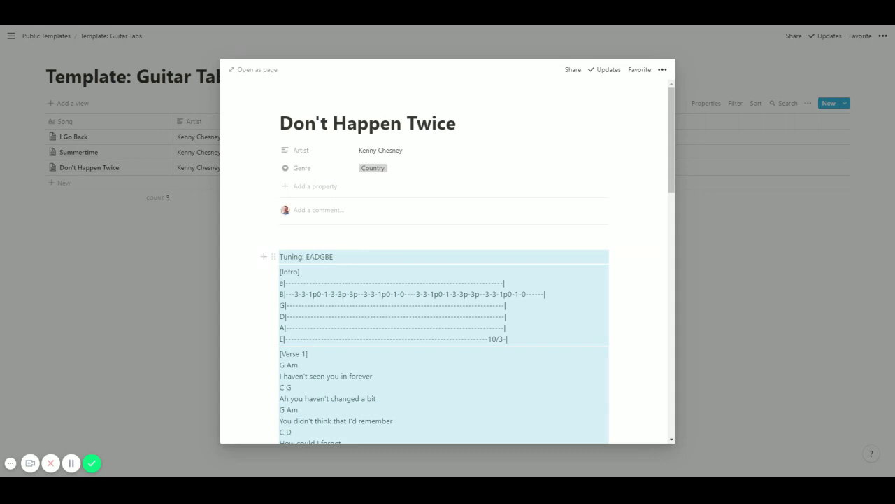
scroll(447, 266, down, 2)
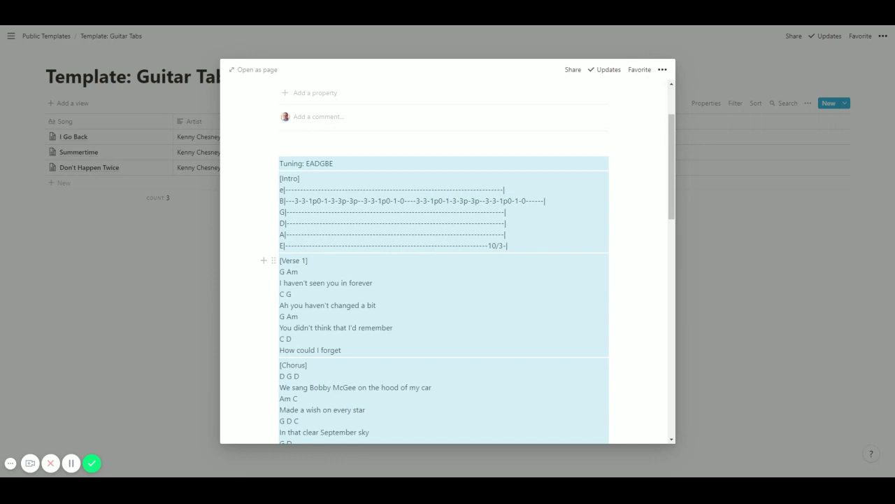
key(Escape)
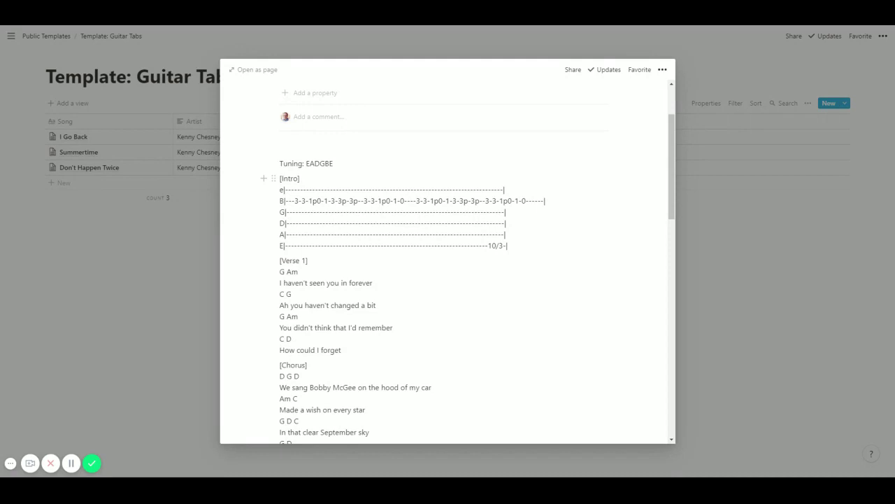
scroll(203, 256, down, 1)
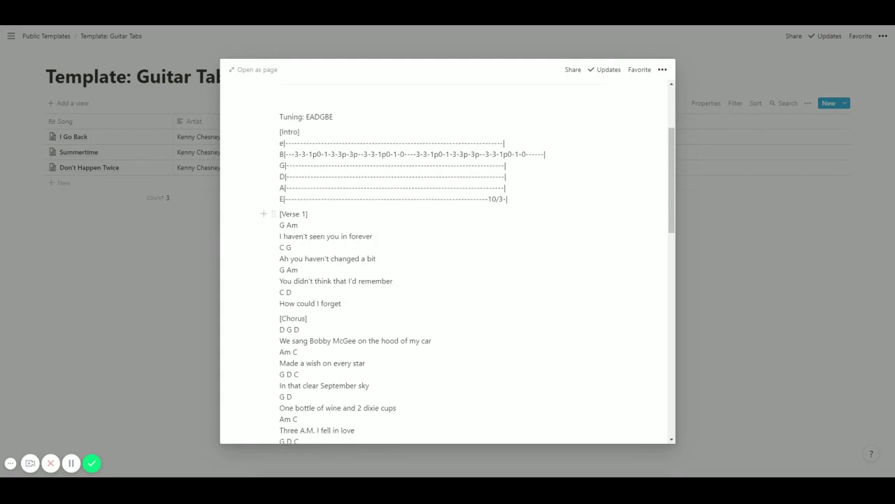
double_click(286, 225)
click(754, 279)
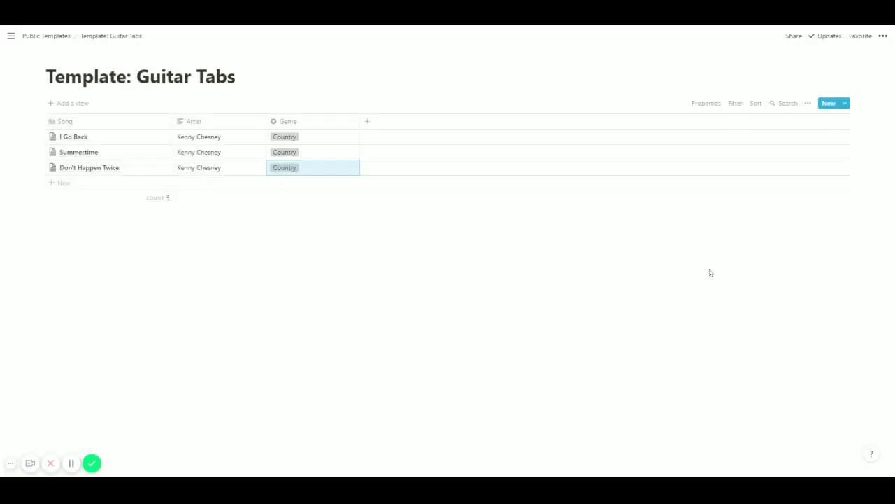
- Delete the Don't Happen Twice row and add a fresh row titled 'Don't Happen Twice'
click(42, 167)
click(70, 136)
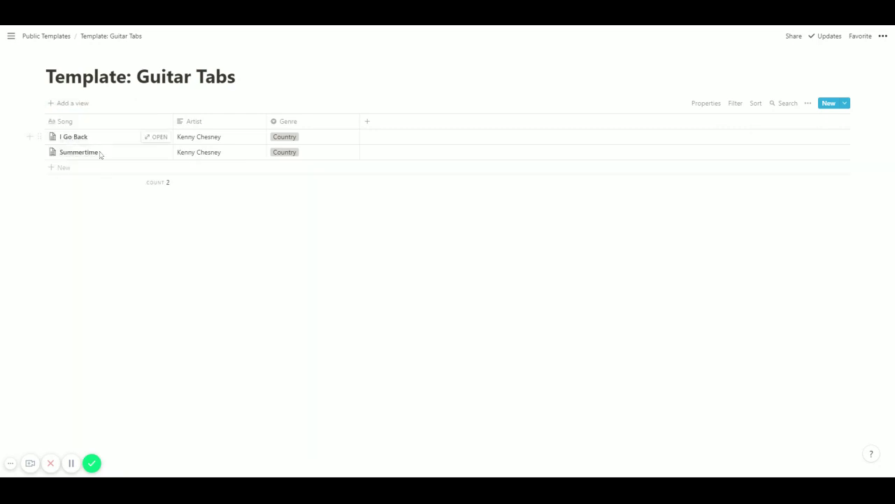
click(65, 168)
text(Don)
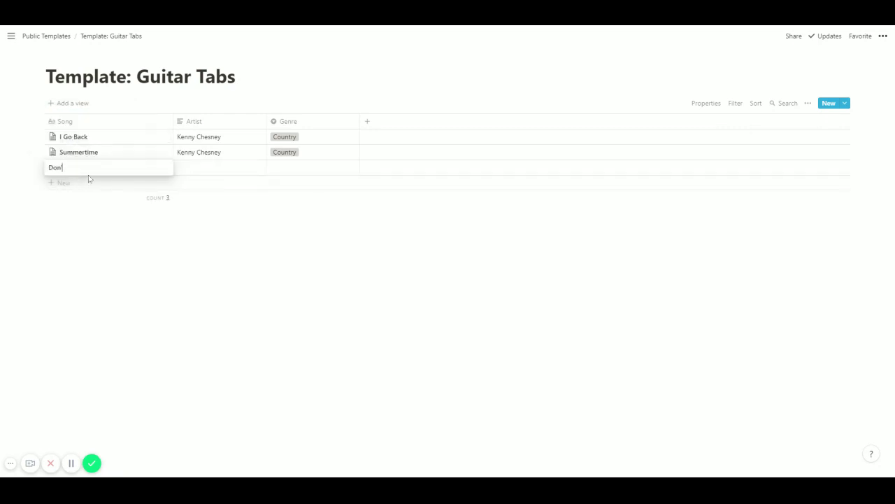
text('t Happen Twice)
- Give the new row Artist Kenny Chesney and Genre Country, then open its page
key(Tab)
text(Kenny Chesn)
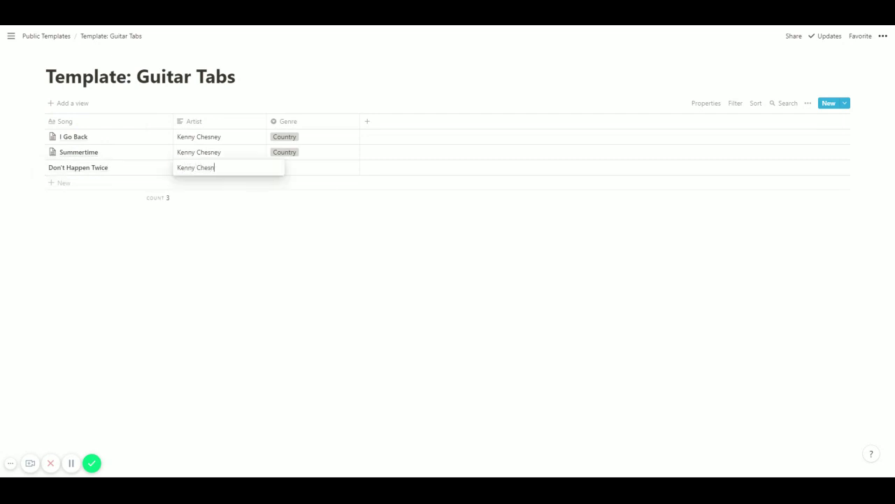
text(ey)
key(Escape)
click(327, 166)
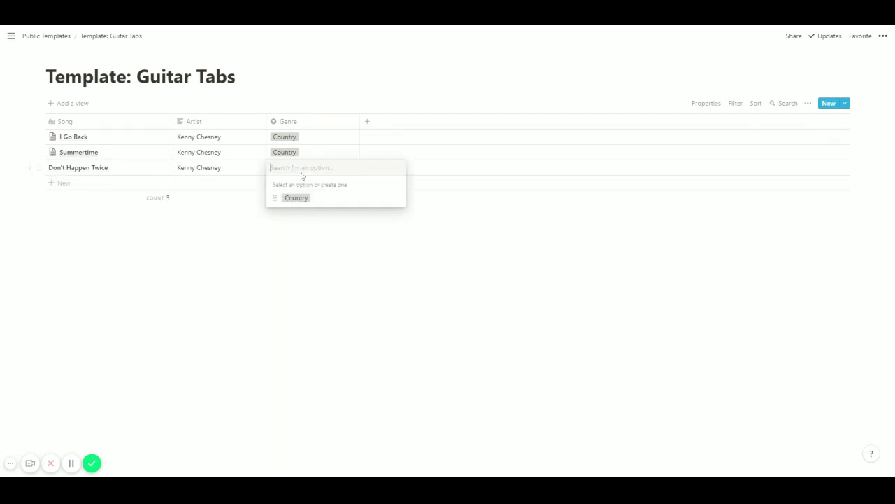
click(299, 198)
click(158, 170)
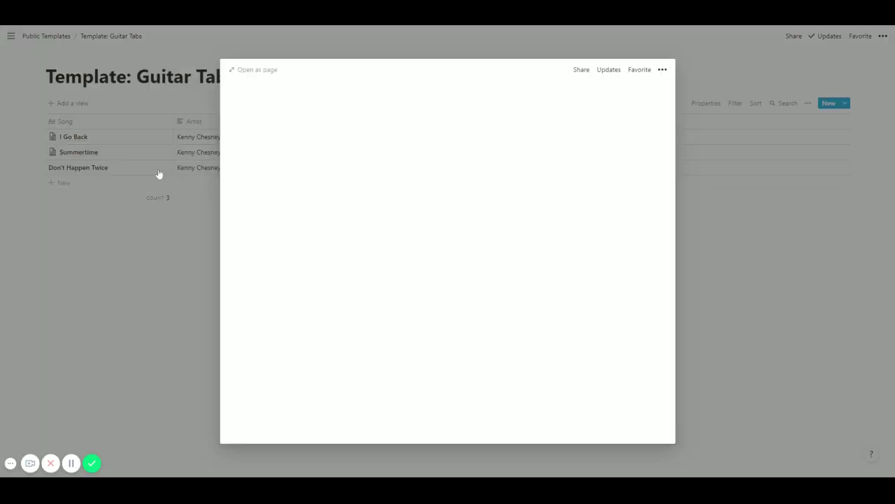
- Insert a code block on the page, paste the guitar tab into it, and close the page
key(Return)
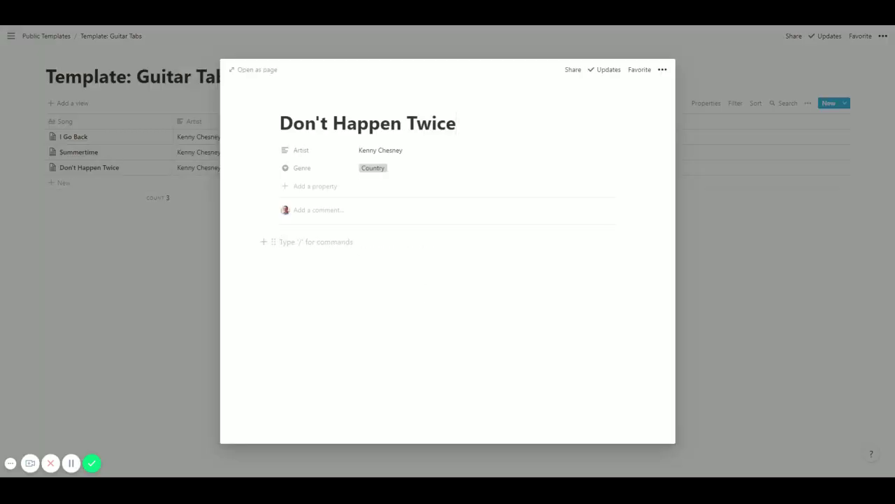
text(/code)
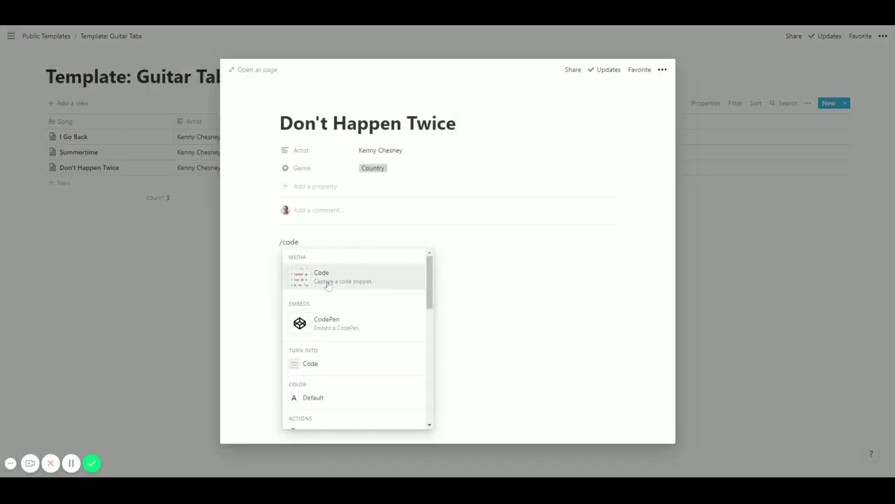
click(327, 283)
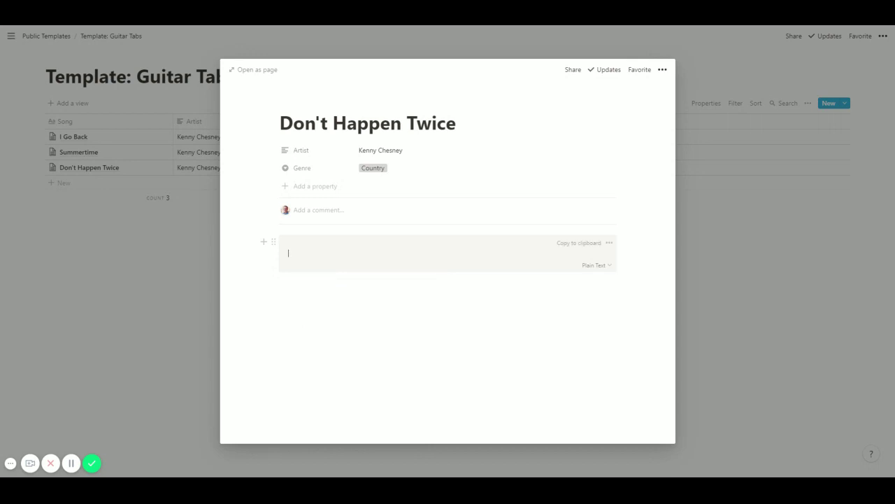
key(ctrl+v)
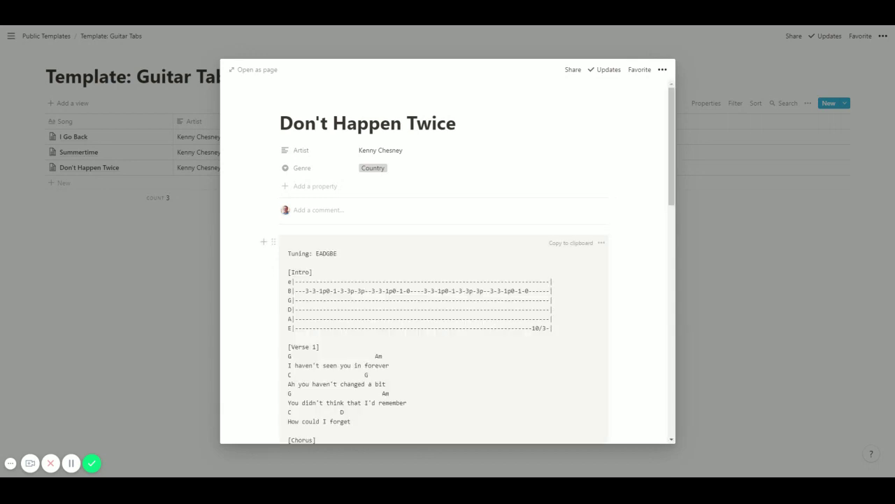
scroll(448, 266, down, 3)
scroll(448, 266, down, 3)
scroll(448, 266, down, 3)
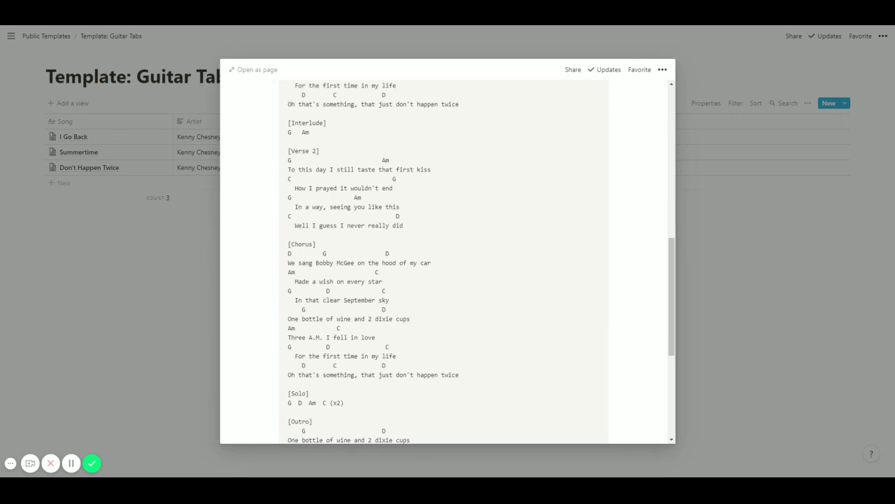
scroll(447, 266, down, 3)
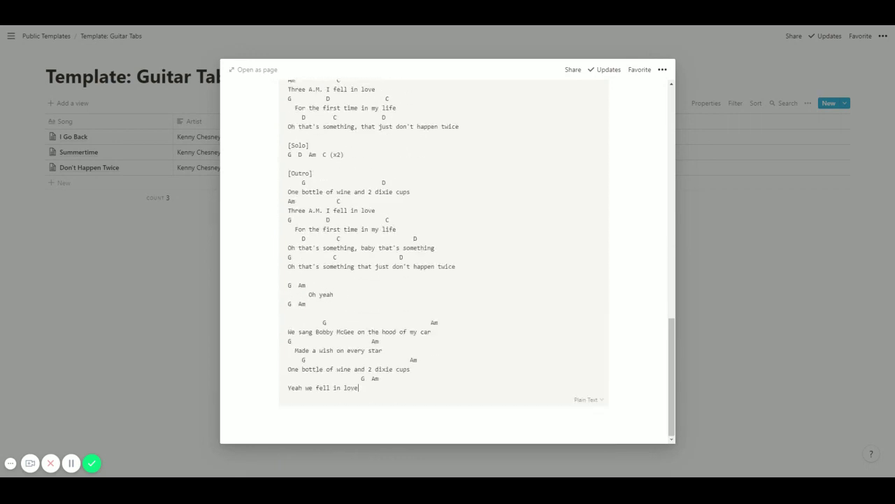
click(170, 320)
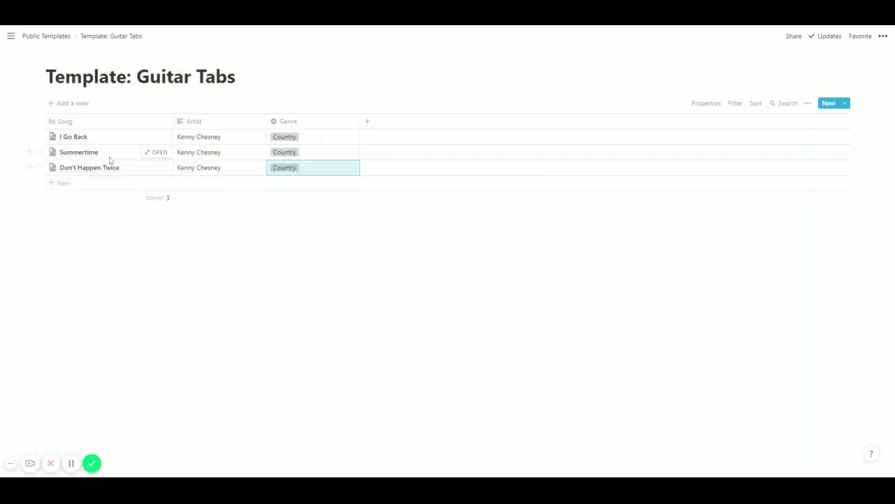
- Peek at the Summertime song page and close it
click(158, 152)
scroll(231, 343, down, 2)
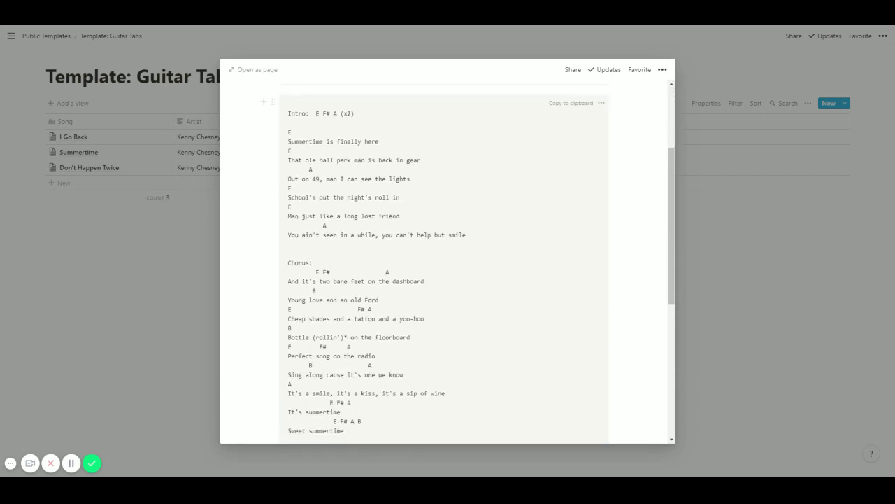
click(142, 299)
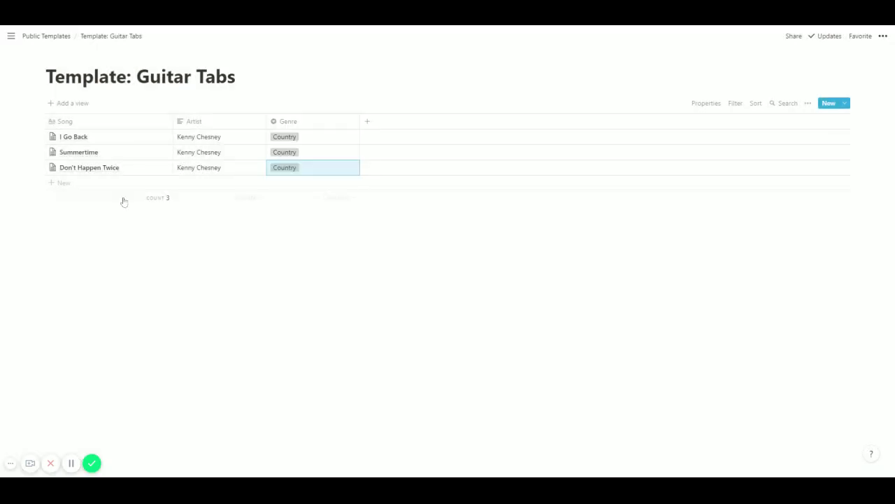
- Open Don't Happen Twice and scroll through its code block from tuning to outro
click(156, 167)
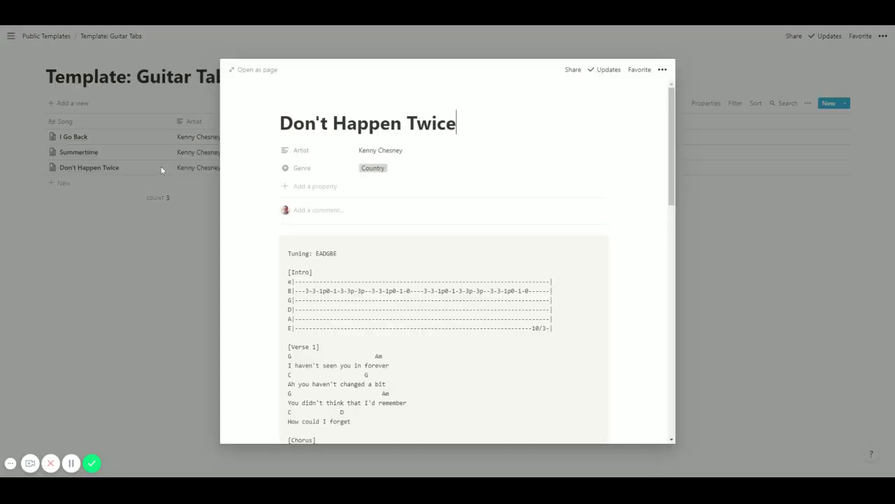
scroll(448, 266, down, 3)
scroll(448, 266, up, 1)
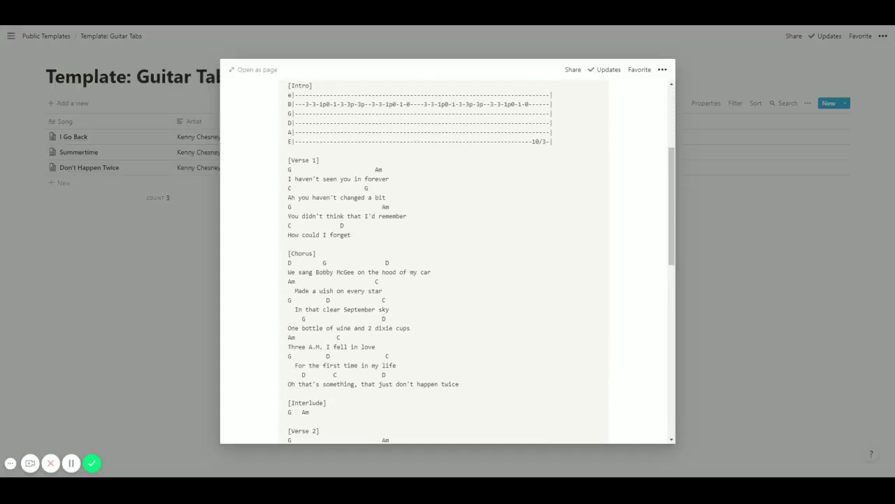
scroll(448, 266, down, 2)
scroll(448, 266, down, 5)
scroll(448, 266, down, 5)
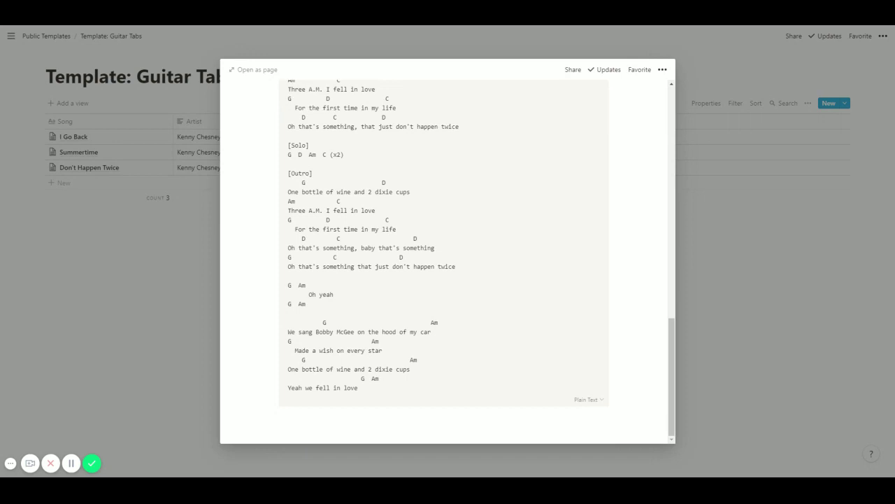
scroll(447, 265, up, 5)
scroll(448, 265, up, 5)
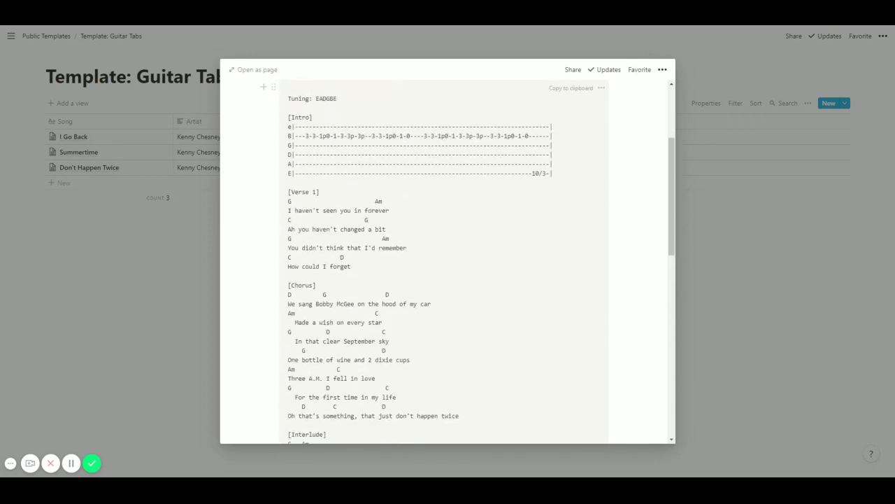
scroll(448, 266, down, 1)
scroll(447, 265, down, 4)
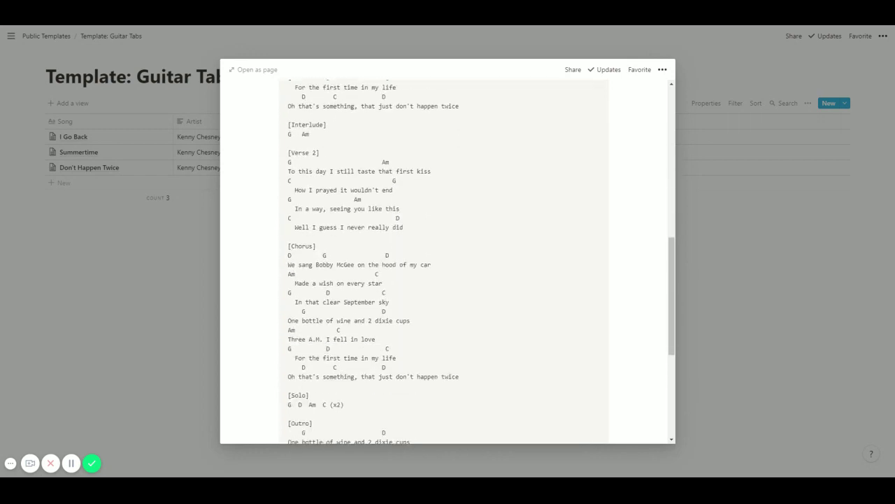
scroll(448, 265, down, 3)
scroll(448, 266, down, 2)
scroll(448, 266, up, 2)
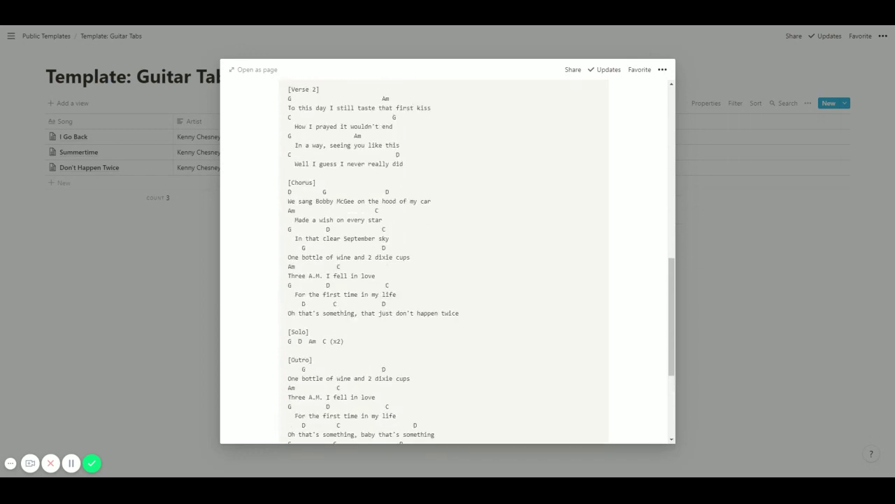
- Move the tab from the second Chorus onward into a new code block beside the first
mouse_move(288, 182)
mouse_down()
mouse_move(382, 381)
mouse_move(358, 389)
mouse_up()
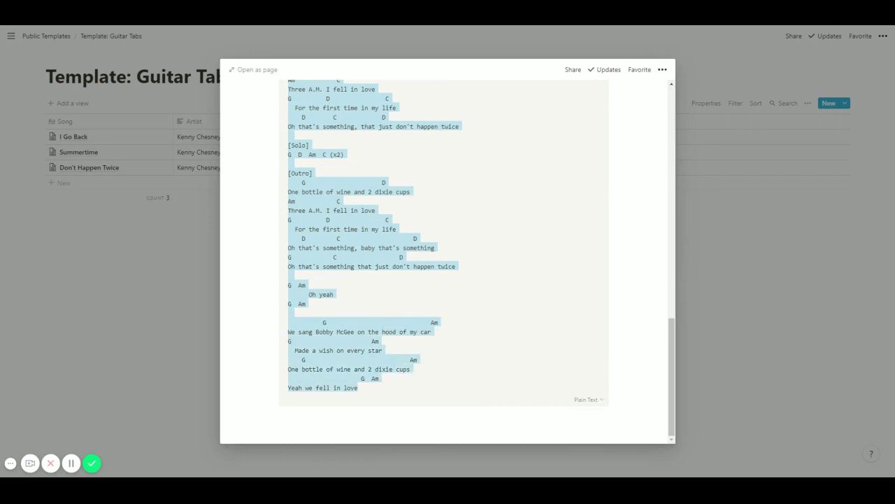
key(BackSpace)
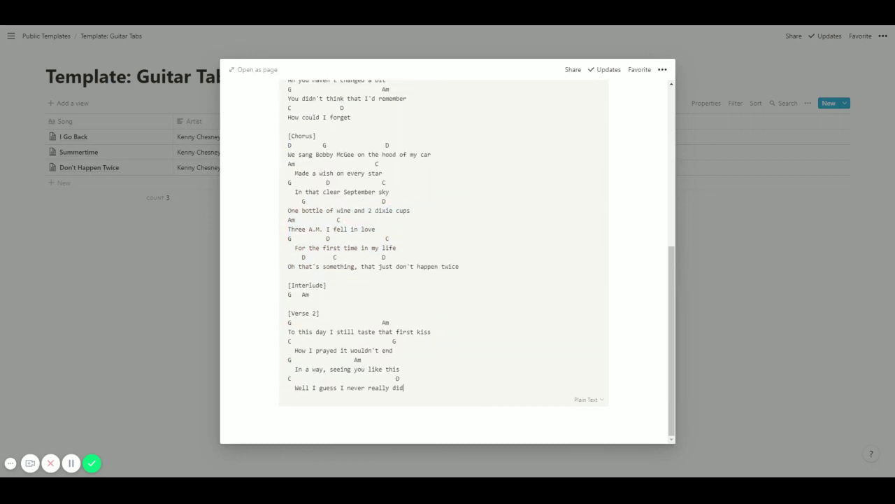
click(357, 426)
text(/code)
key(Return)
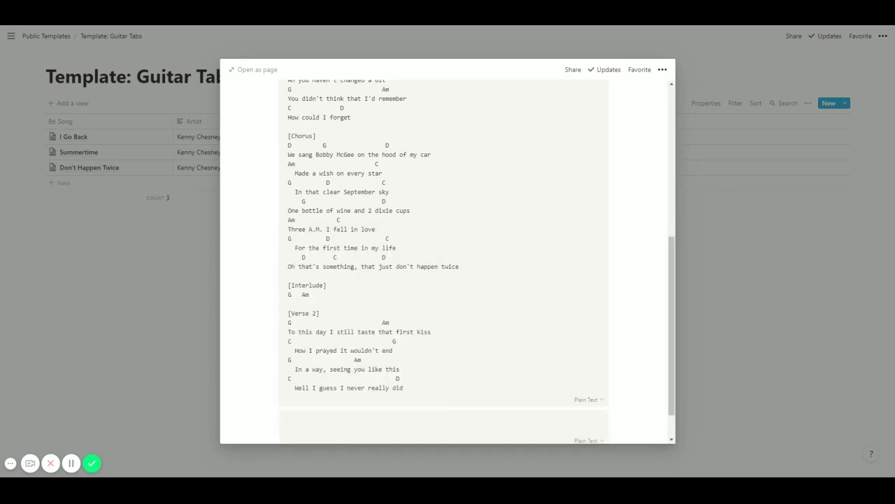
key(ctrl+v)
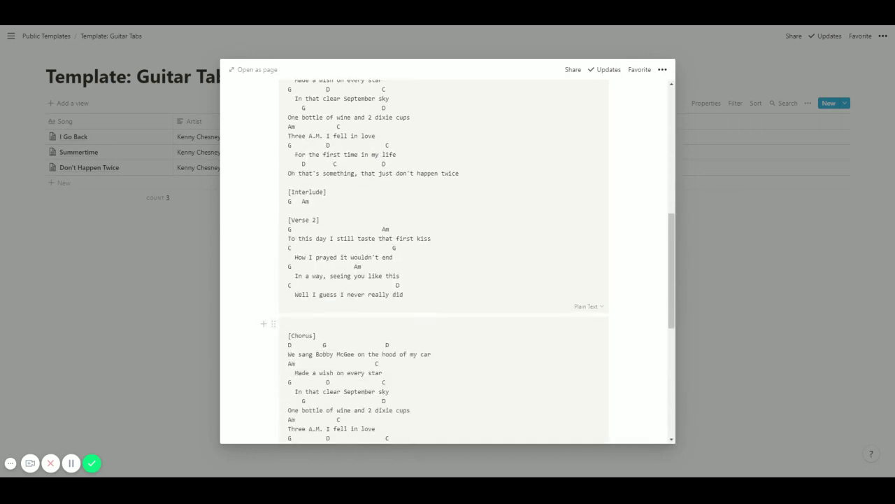
mouse_move(273, 325)
mouse_down()
mouse_move(385, 257)
mouse_move(615, 152)
mouse_up()
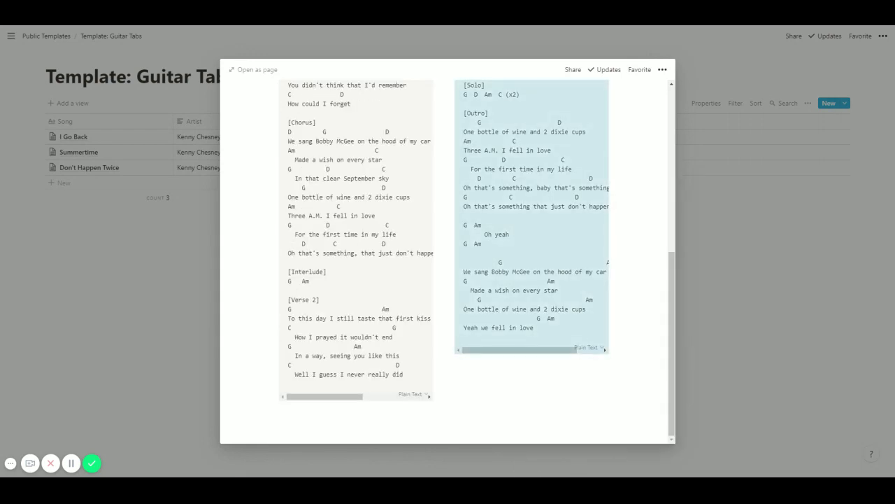
- Open Don't Happen Twice as a standalone page and switch on Full width
scroll(307, 95, up, 5)
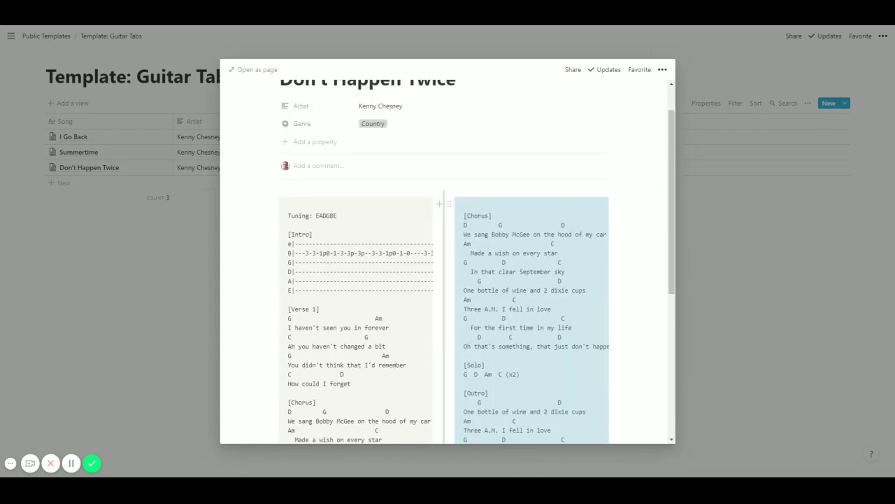
click(241, 69)
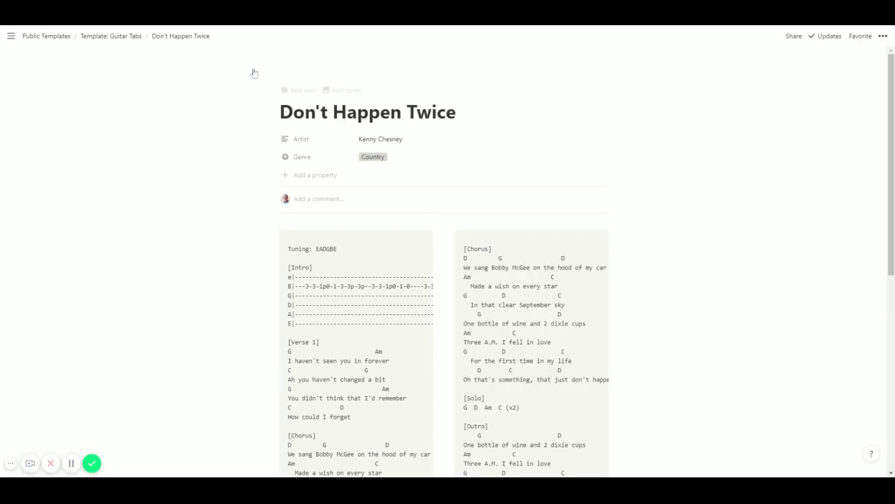
click(884, 37)
click(875, 116)
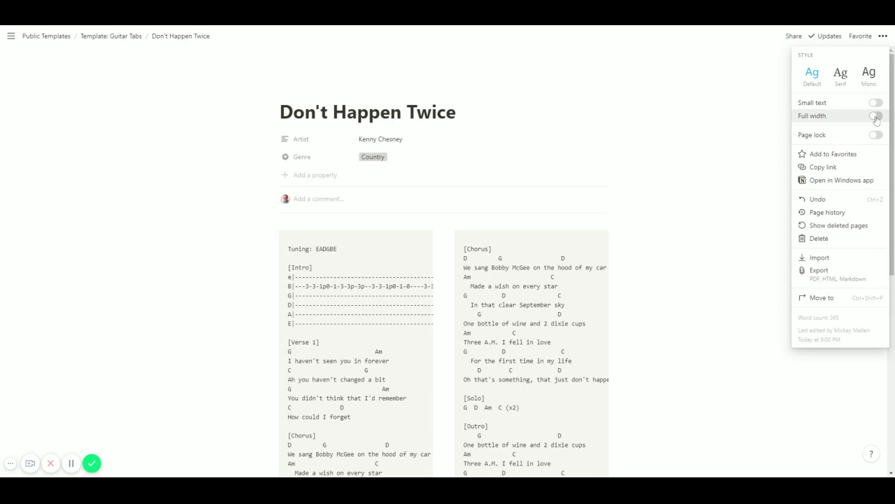
click(497, 155)
scroll(506, 160, down, 2)
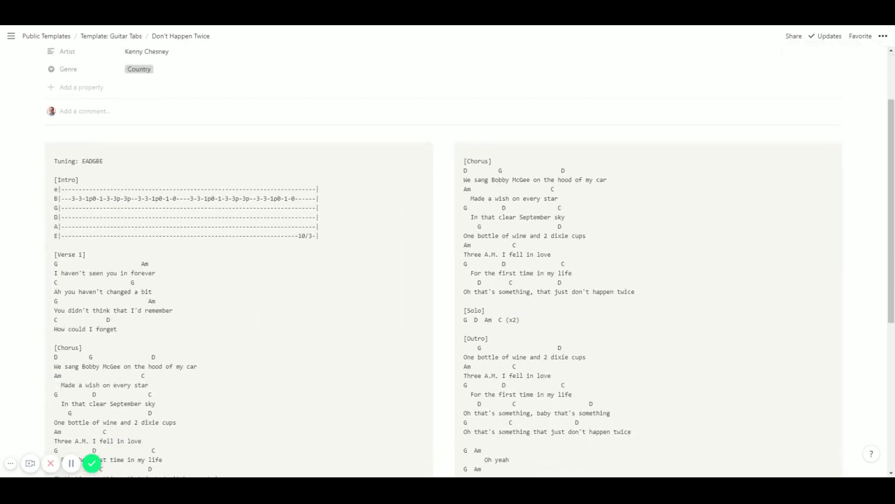
scroll(889, 212, down, 3)
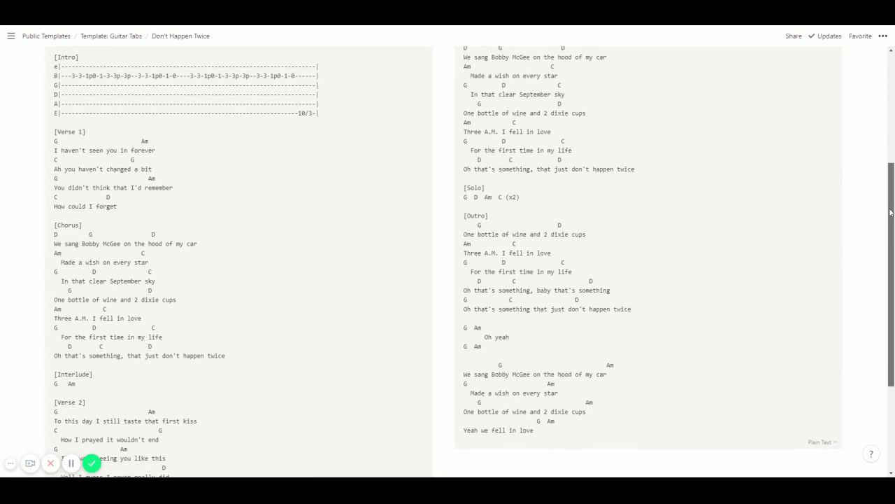
scroll(891, 212, up, 5)
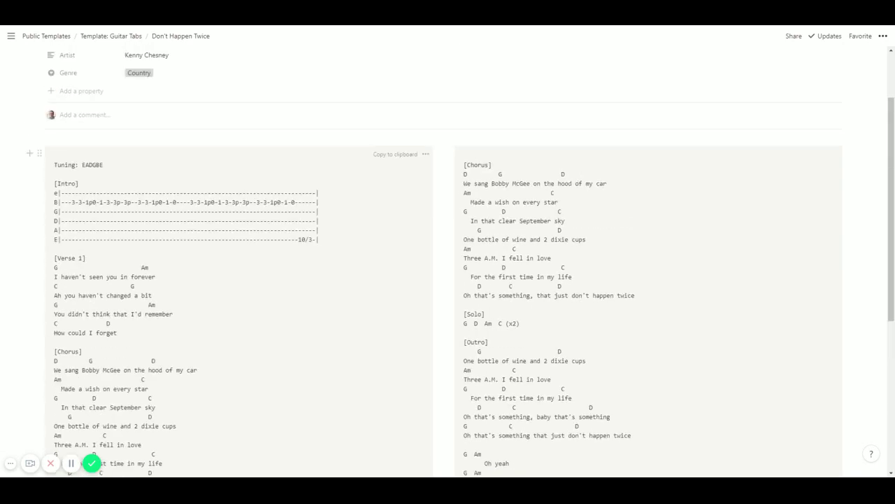